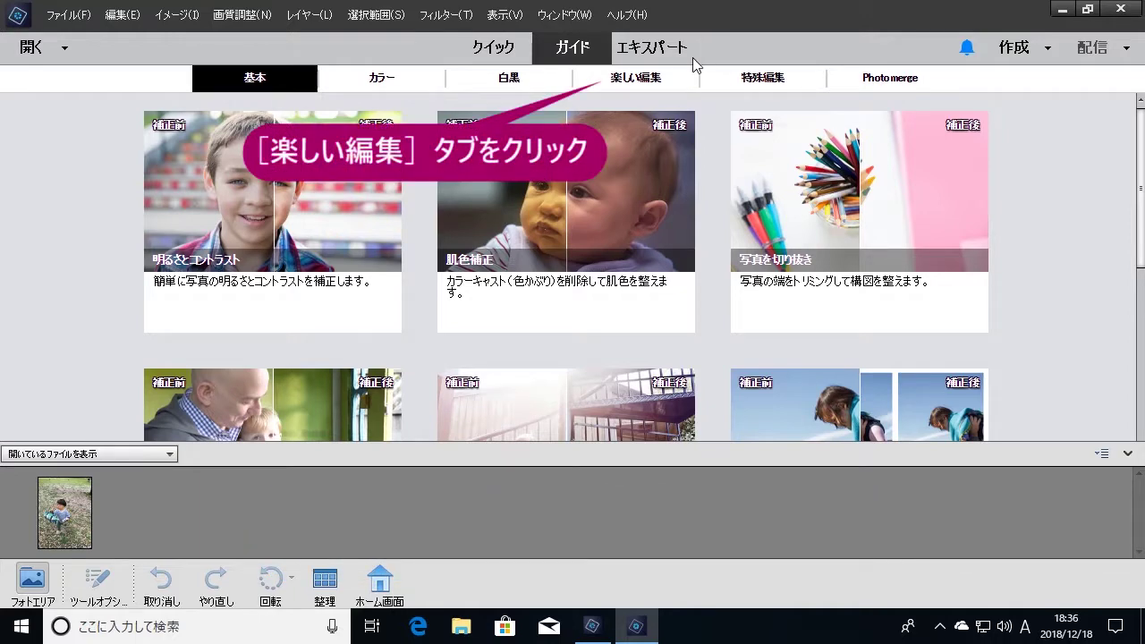
# - Open the Speed Effect (スピード撮影効果) card from the Fun Edits guided-edit collection
pyautogui.click(654, 79)
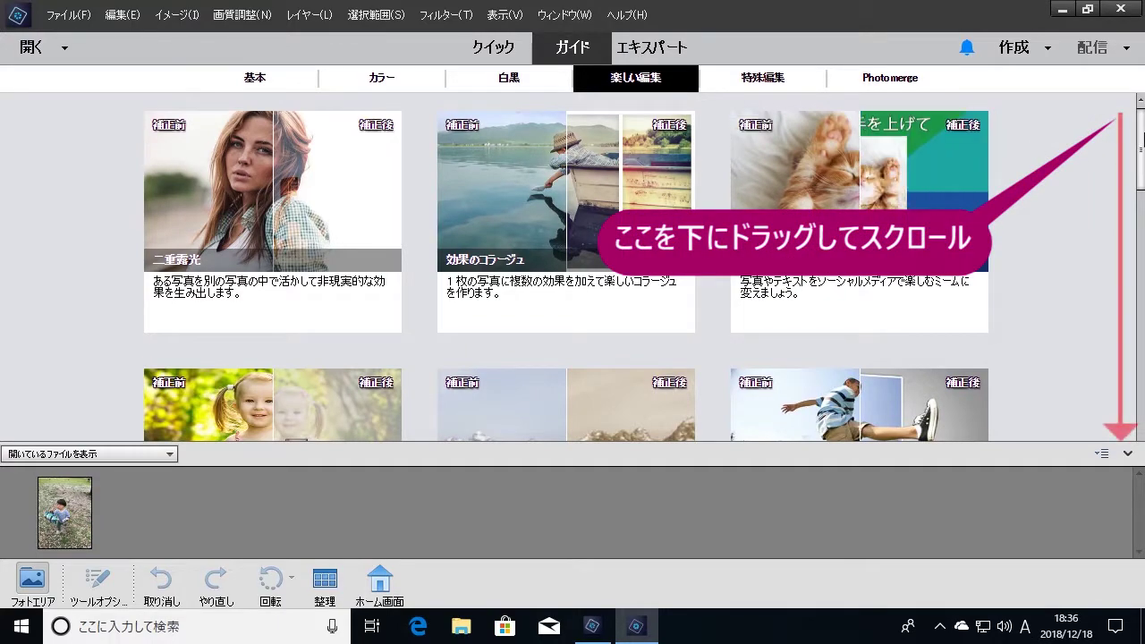
pyautogui.moveTo(1141, 145); pyautogui.dragTo(1142, 398)
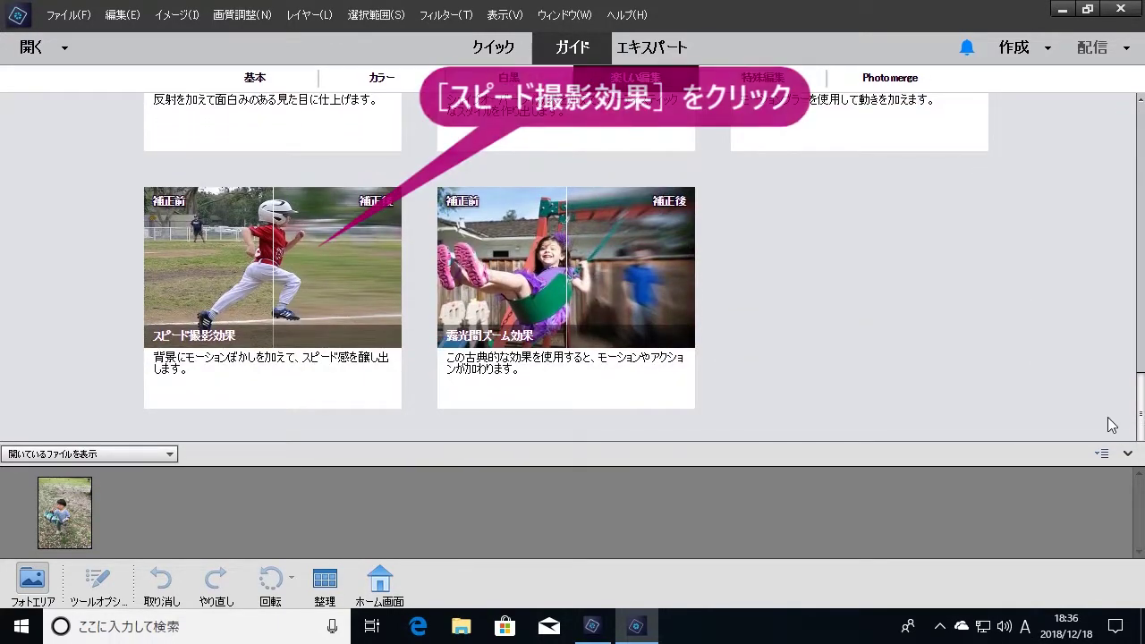
pyautogui.click(263, 278)
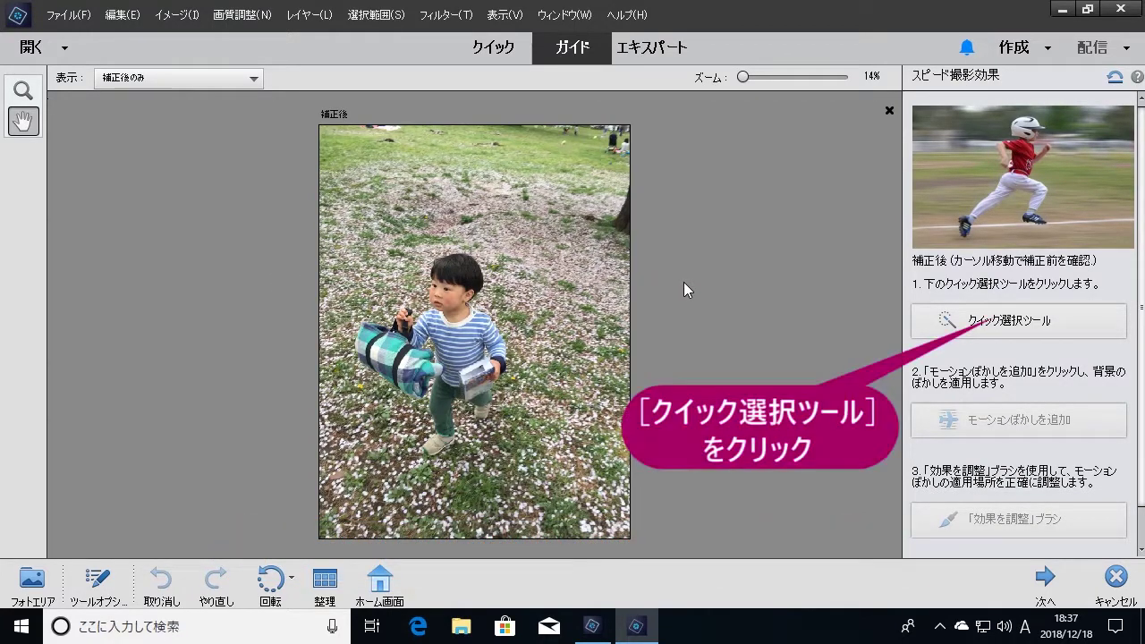
# - Activate the Quick Selection tool and start entering a new zoom percentage
pyautogui.click(1005, 322)
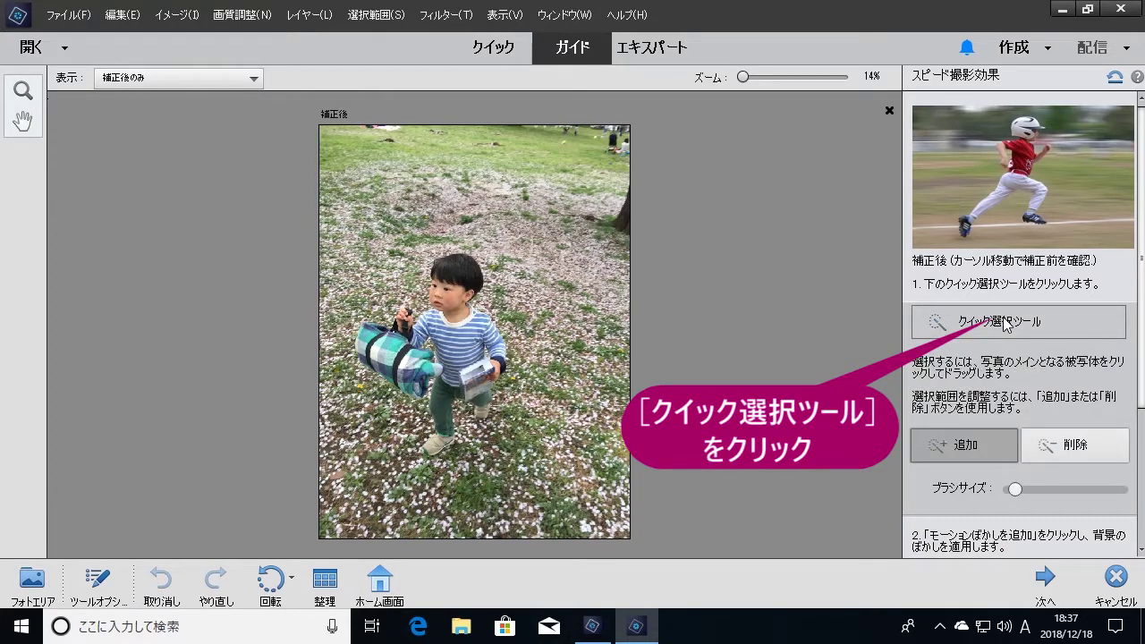
pyautogui.click(872, 76)
pyautogui.write('10')
# - Zoom to 20% and brush-select the child's head, checkered bag, shoe, boxed book and right leg
pyautogui.press('Return')
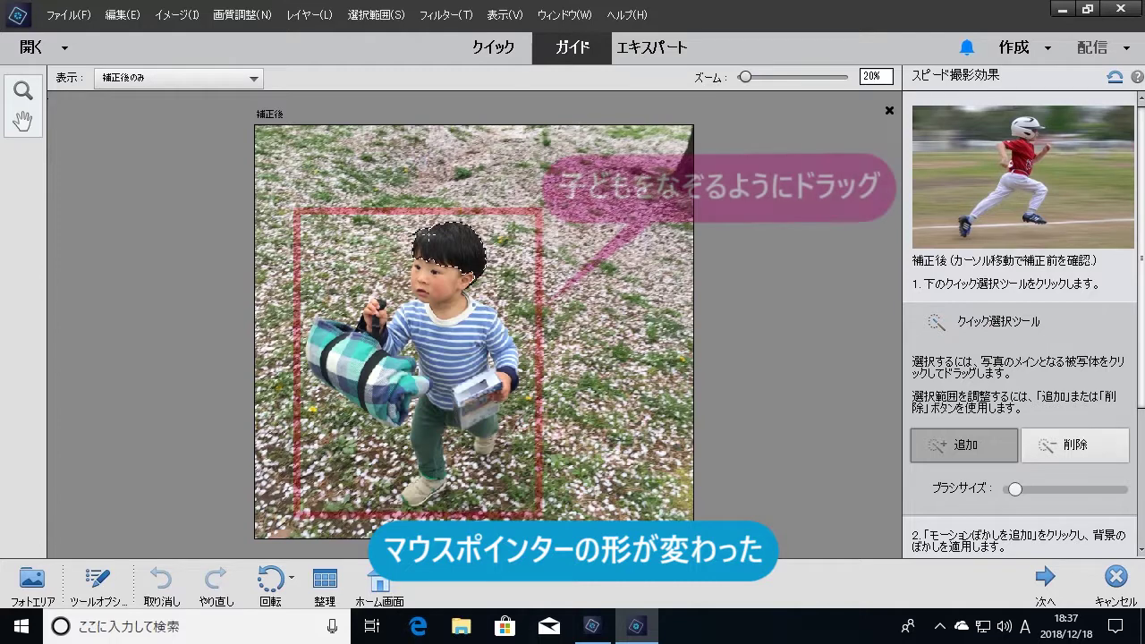
pyautogui.moveTo(442, 229)
pyautogui.mouseDown()
pyautogui.moveTo(413, 313)
pyautogui.moveTo(366, 315)
pyautogui.mouseUp()
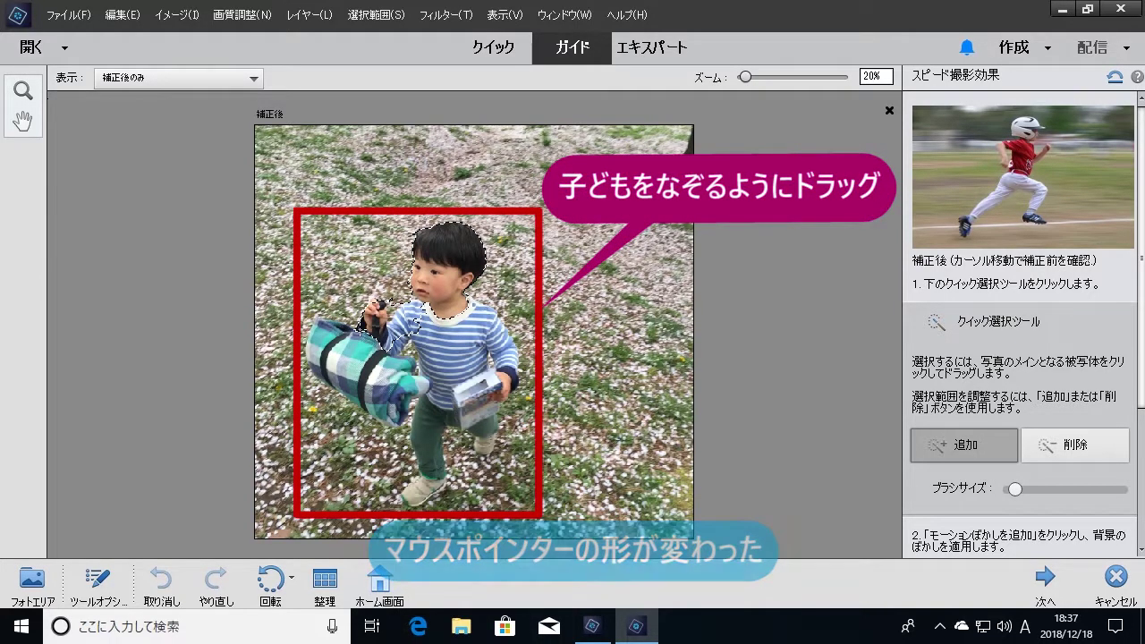
pyautogui.moveTo(327, 326)
pyautogui.mouseDown()
pyautogui.moveTo(380, 411)
pyautogui.moveTo(395, 349)
pyautogui.moveTo(428, 436)
pyautogui.mouseUp()
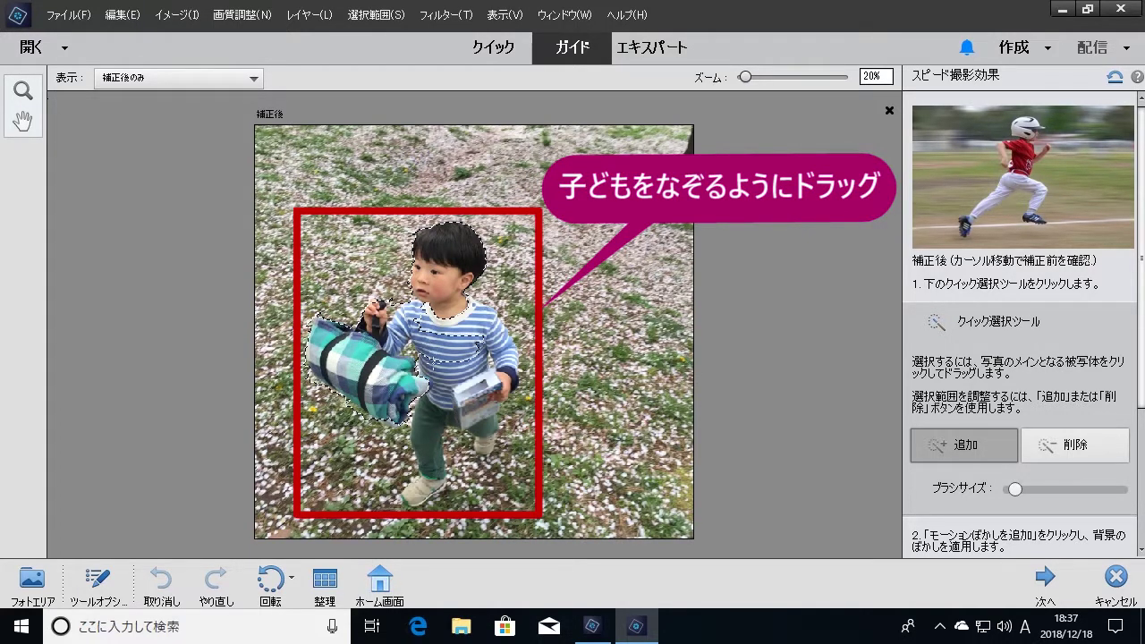
pyautogui.moveTo(432, 479); pyautogui.dragTo(417, 494)
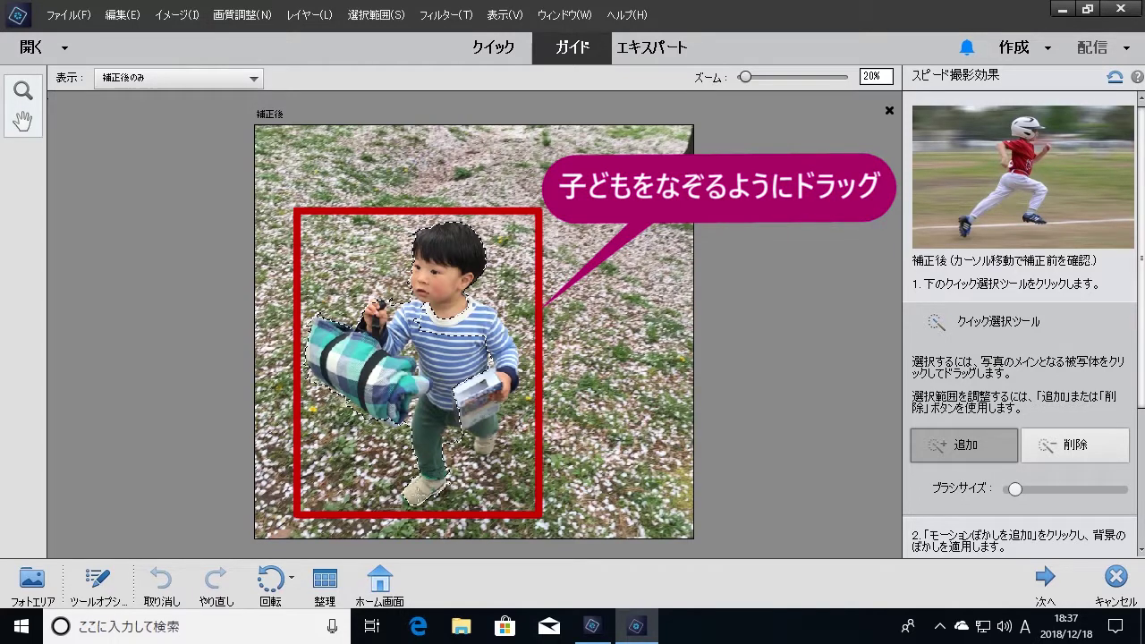
pyautogui.moveTo(443, 418)
pyautogui.mouseDown()
pyautogui.moveTo(471, 345)
pyautogui.moveTo(505, 376)
pyautogui.mouseUp()
# - Add one more area, switch the selection brush to Subtract, and reach step 2
pyautogui.click(459, 293)
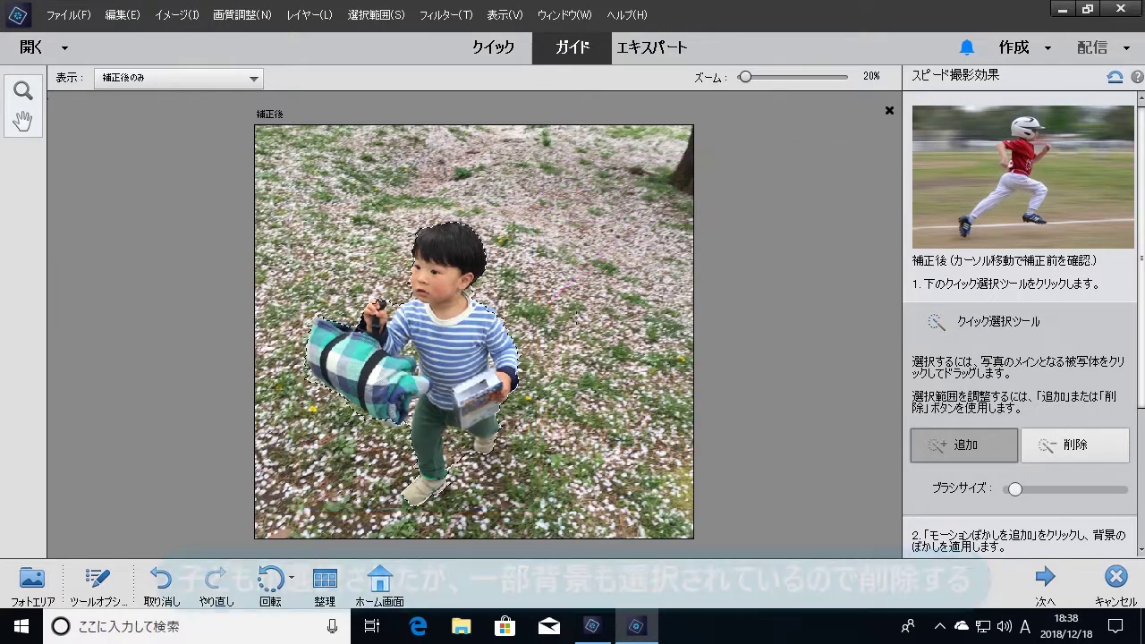
pyautogui.click(1070, 445)
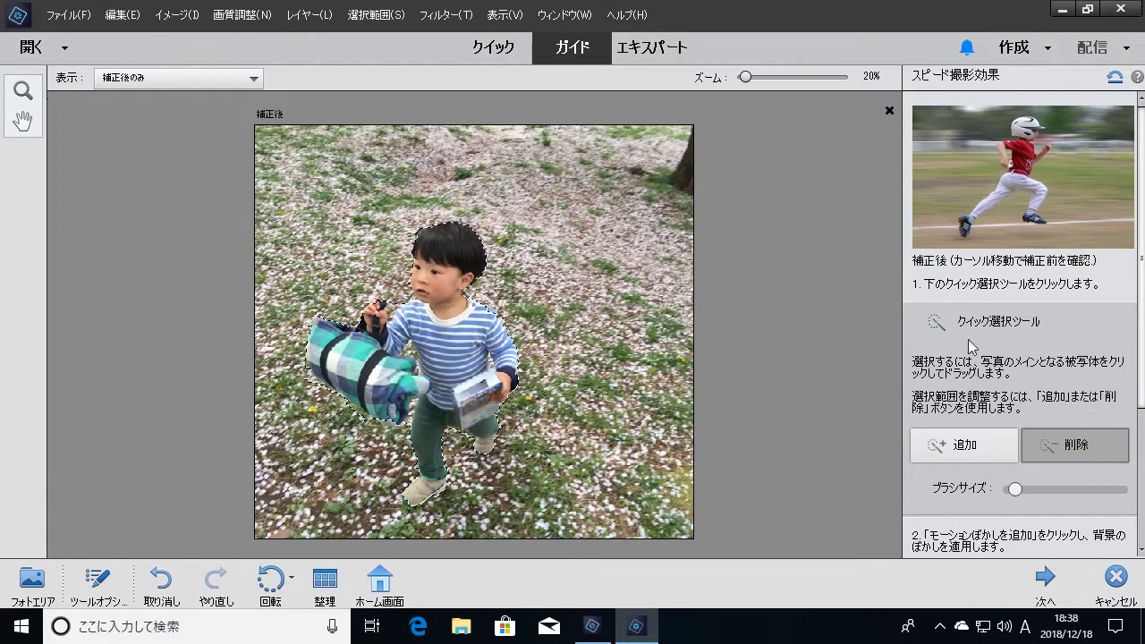
pyautogui.moveTo(1142, 340); pyautogui.dragTo(1142, 518)
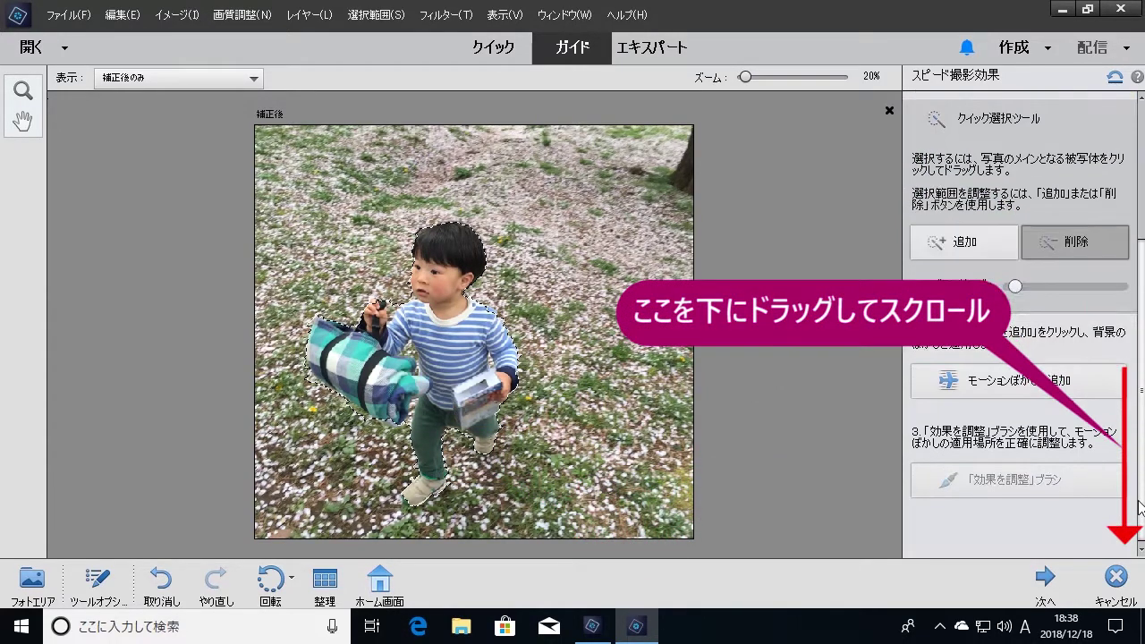
# - Add a motion blur to the background and set its angle diagonally
pyautogui.click(1003, 385)
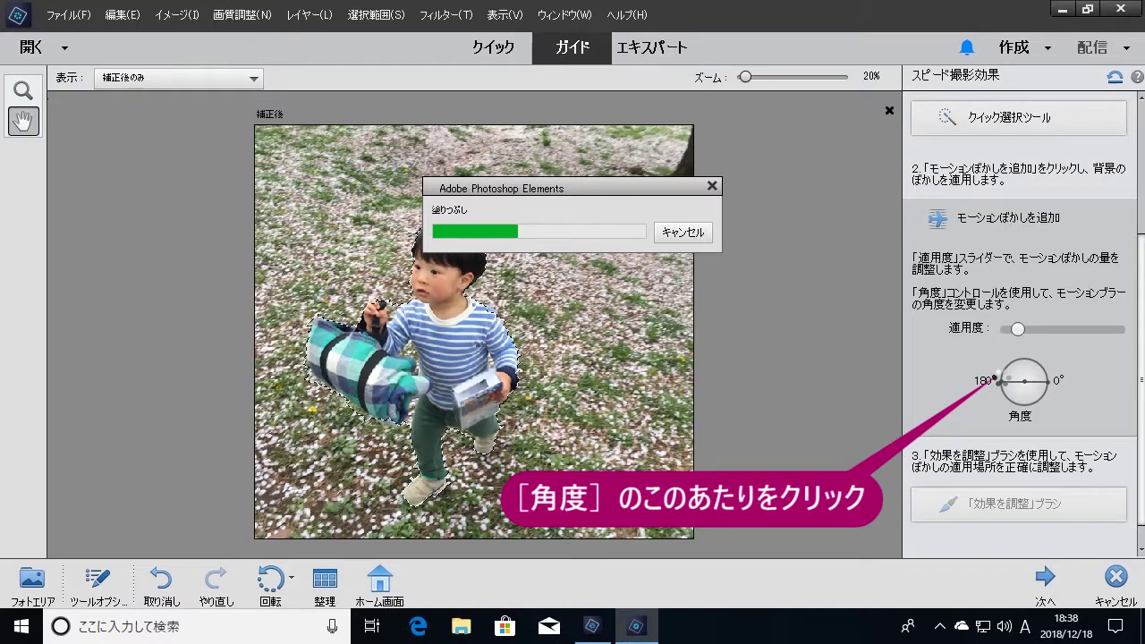
pyautogui.click(1009, 400)
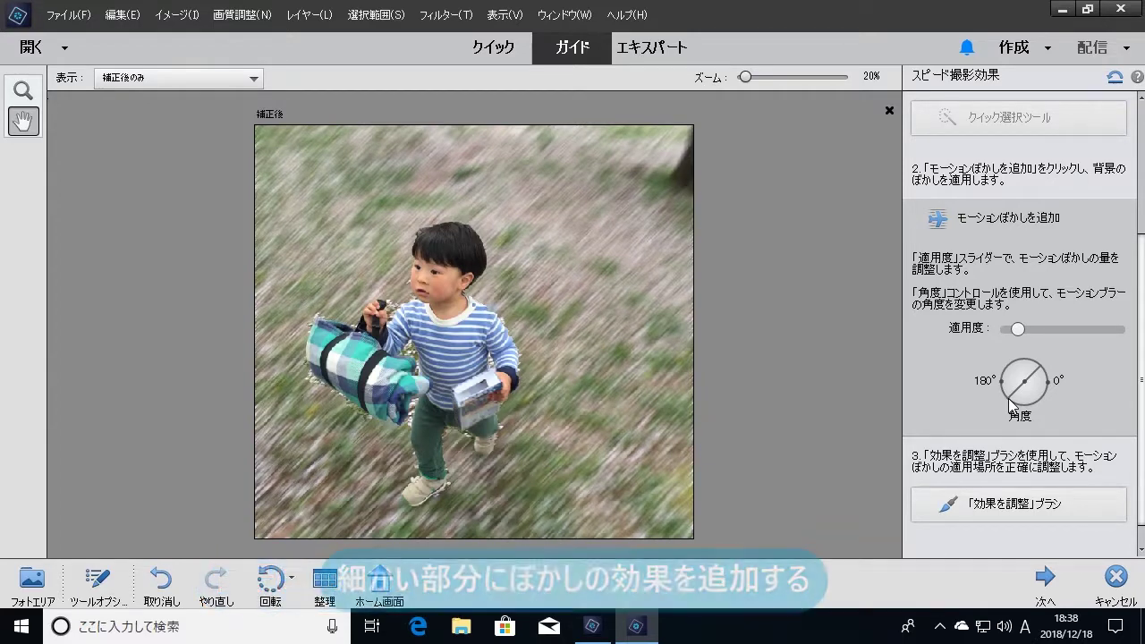
# - Set the Adjust Effect brush to size about 50 with lowered opacity
pyautogui.click(996, 503)
pyautogui.scroll(1, 995, 504)
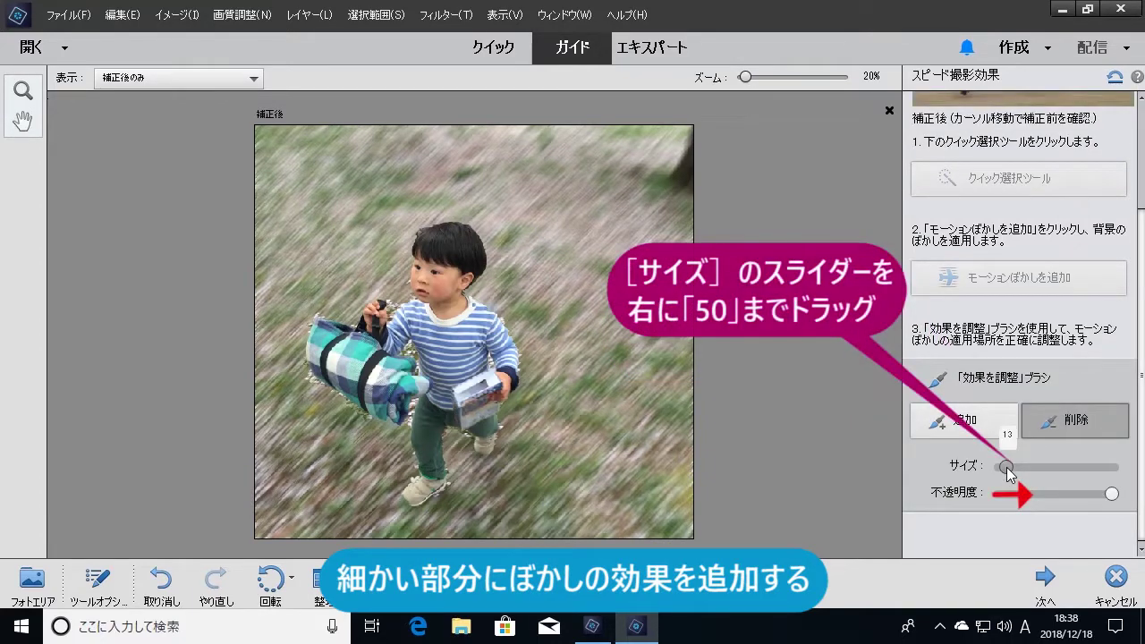
pyautogui.moveTo(1007, 466); pyautogui.dragTo(1022, 467)
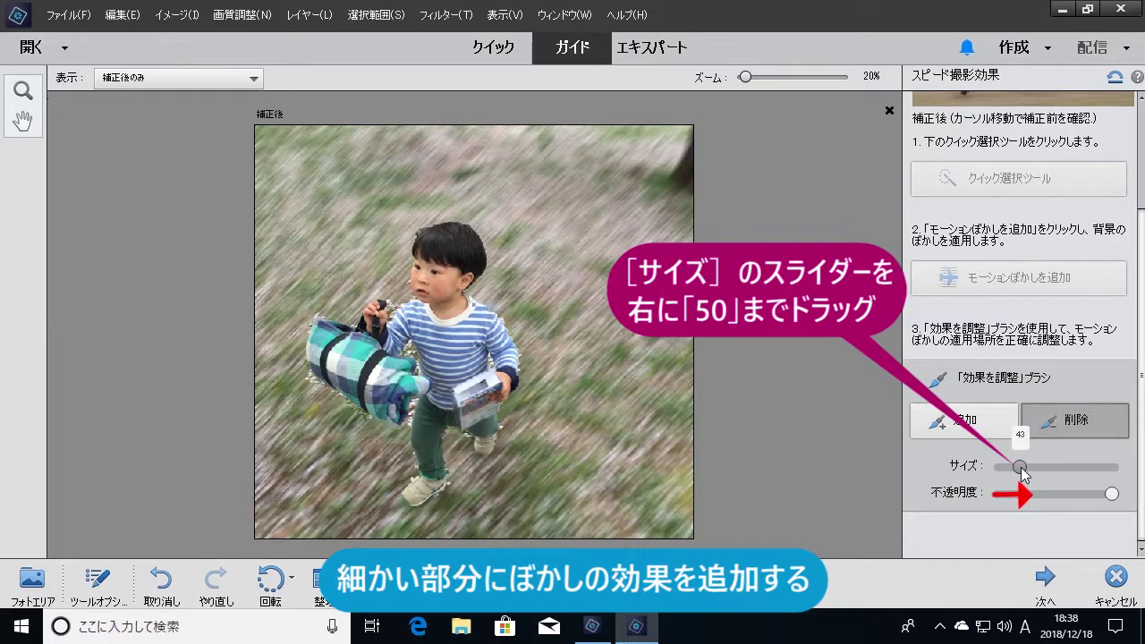
pyautogui.moveTo(1024, 468); pyautogui.dragTo(1023, 469)
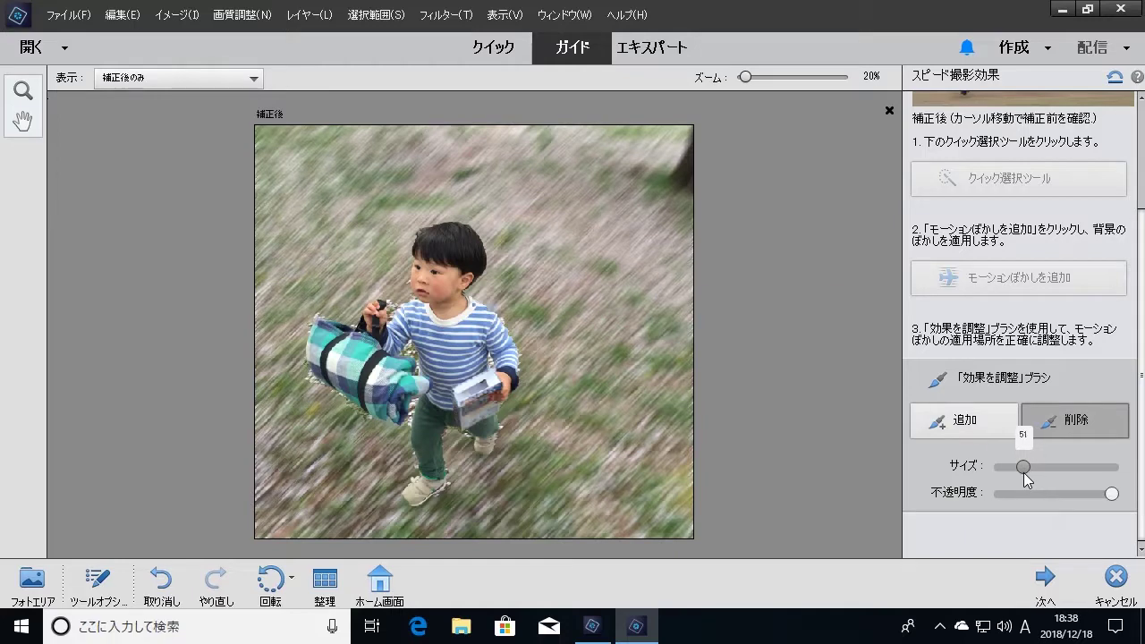
pyautogui.moveTo(1107, 497); pyautogui.dragTo(1056, 498)
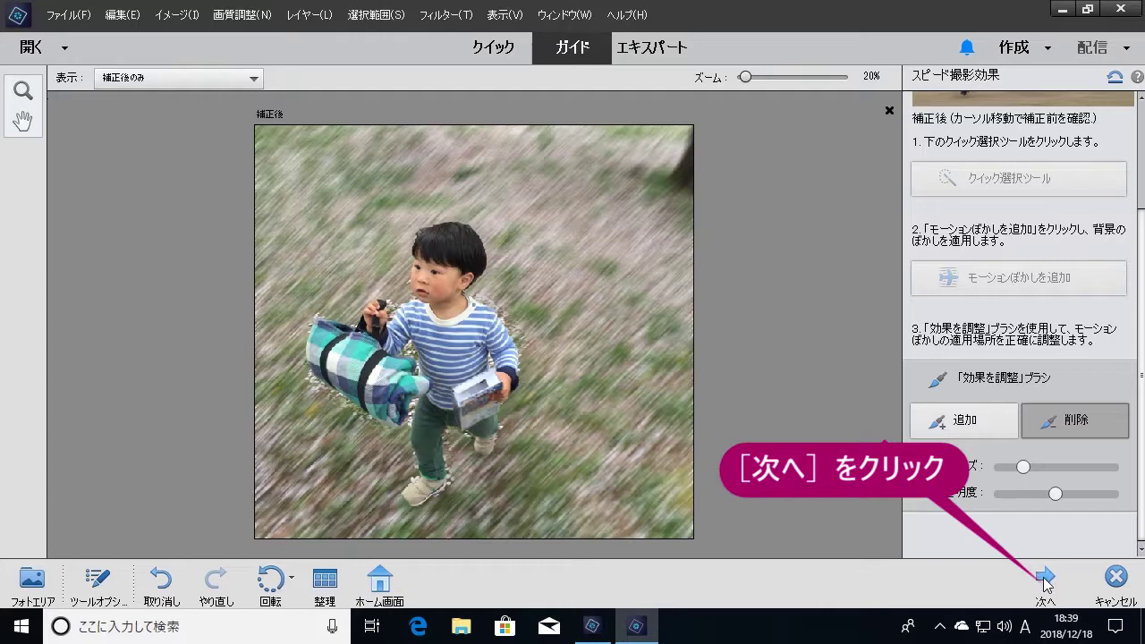
# - Advance to the closing step and finish the Speed Effect guided edit
pyautogui.click(1047, 581)
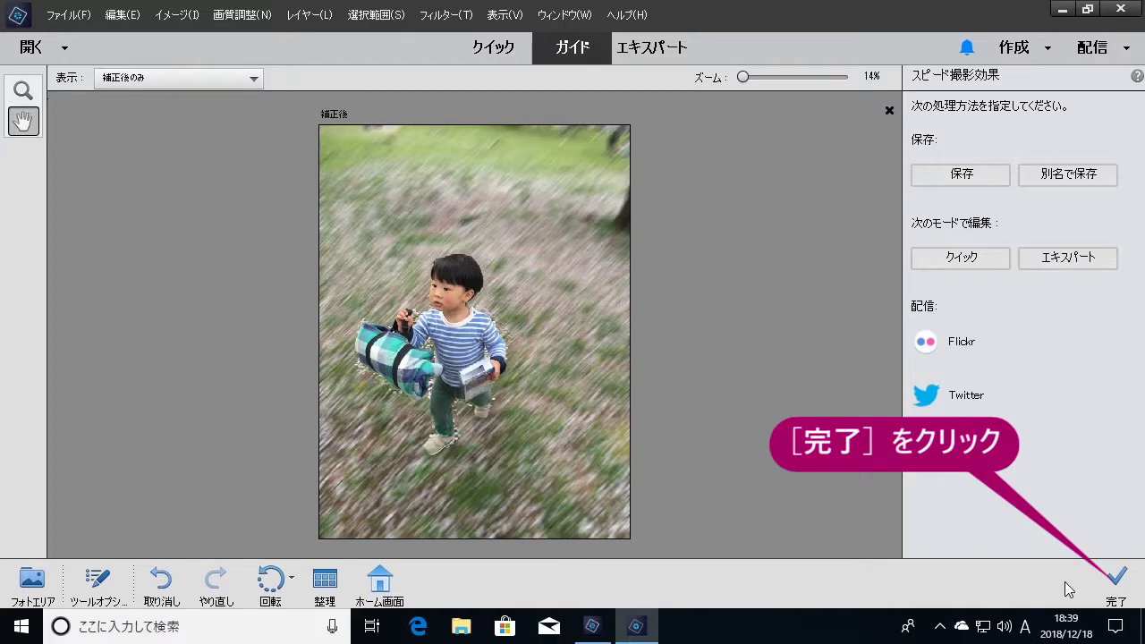
pyautogui.click(1116, 583)
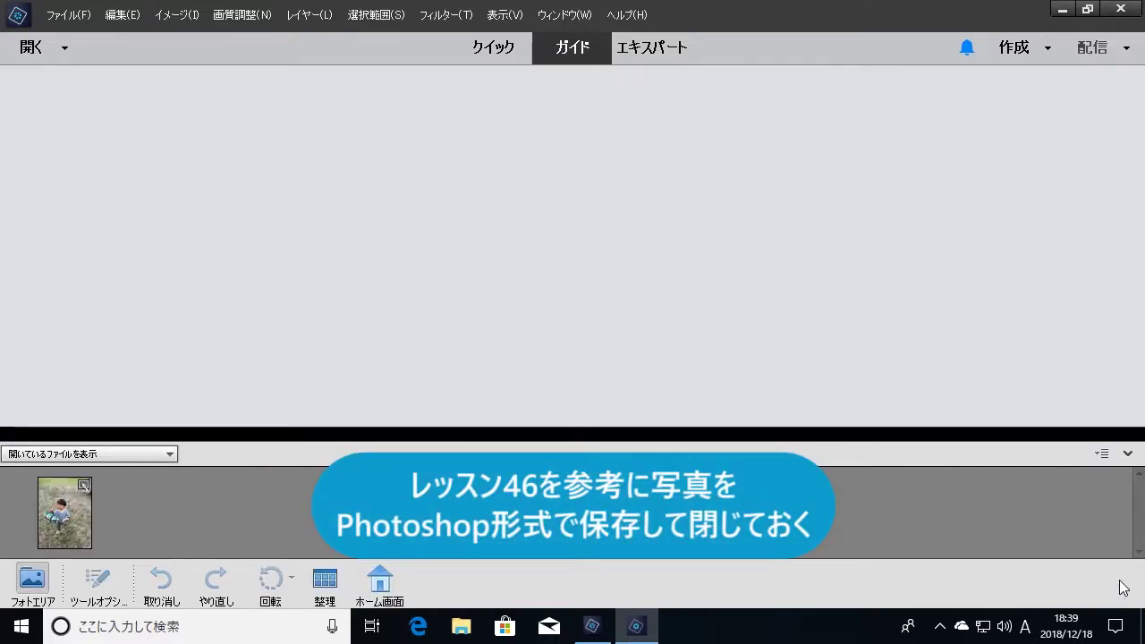